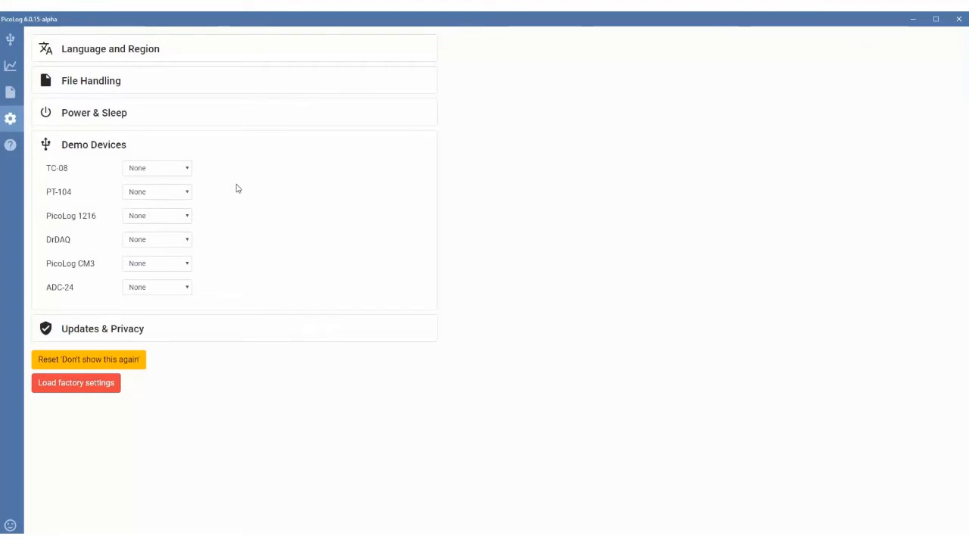
Enable one TC-08 demo device and show it among the connected devices.
left_click(173, 167)
left_click(160, 190)
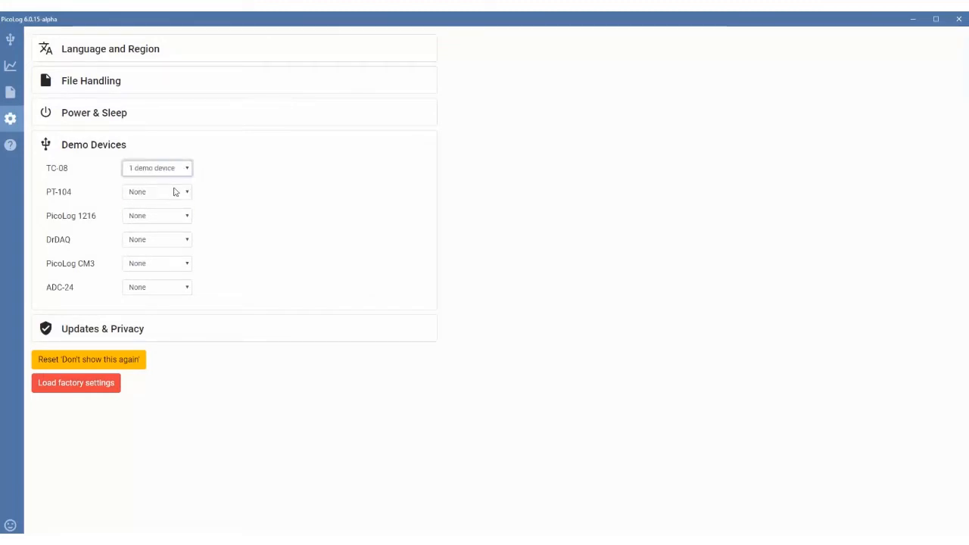
left_click(7, 42)
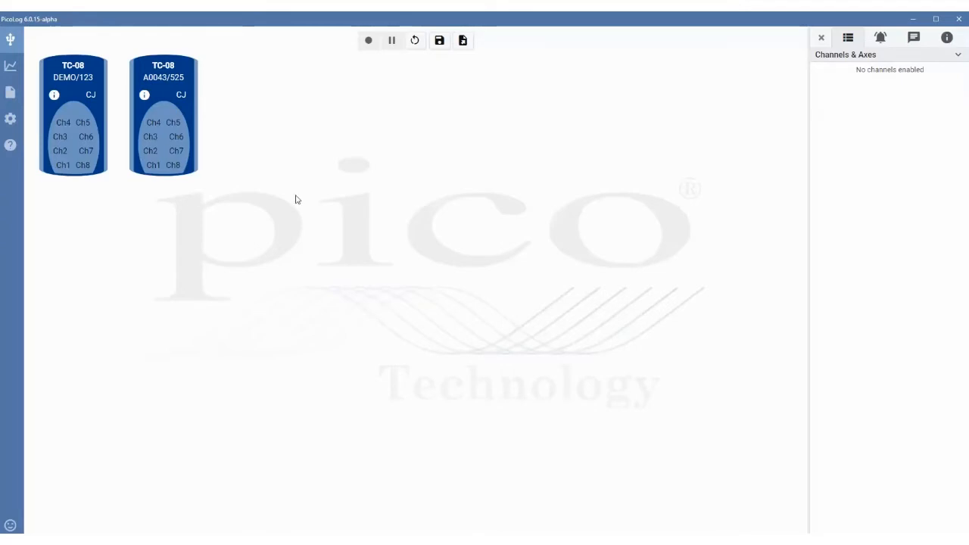
Remove the TC-08 demo device by setting its demo device option to None.
left_click(11, 119)
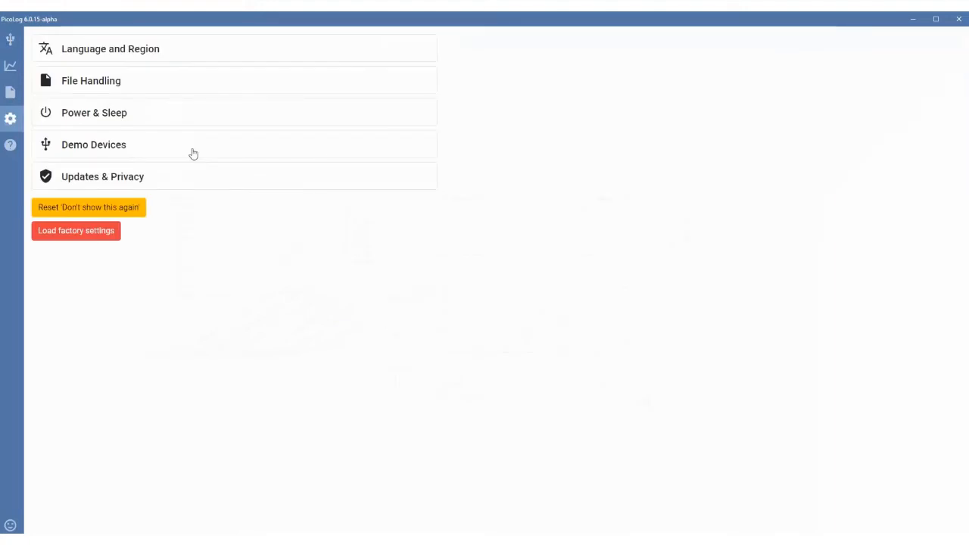
left_click(194, 148)
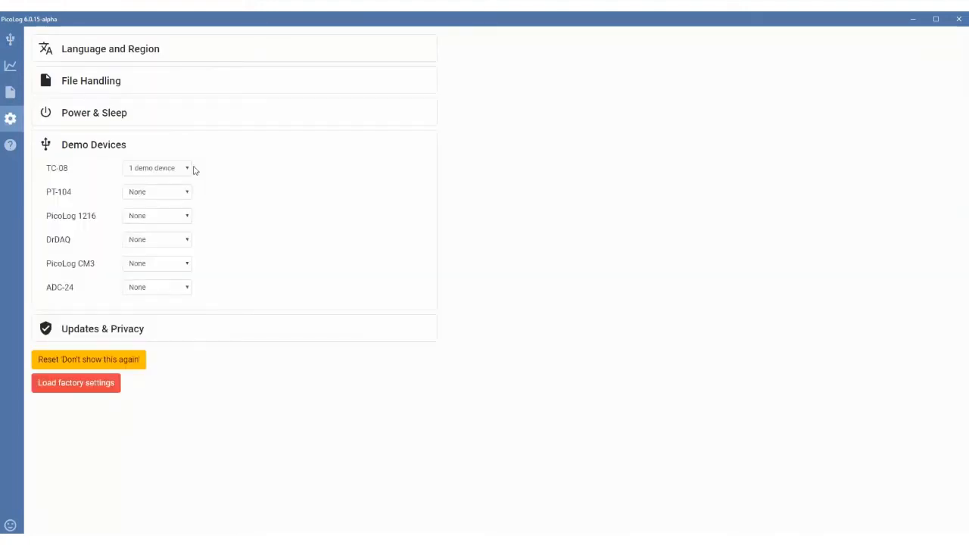
left_click(186, 169)
left_click(172, 181)
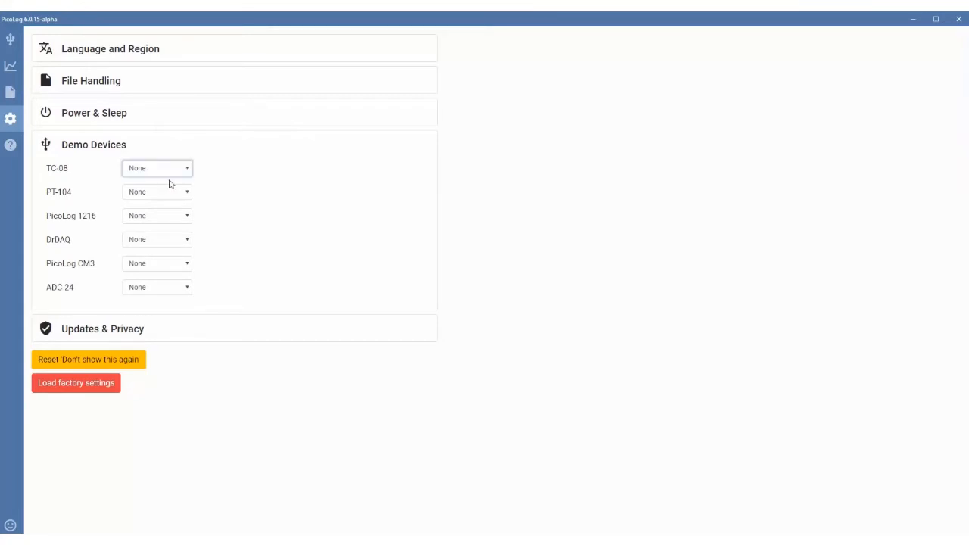
Open the setup for channel 1 of the connected TC-08, keeping the label Channel 1 and confirming blue as its colour.
left_click(11, 42)
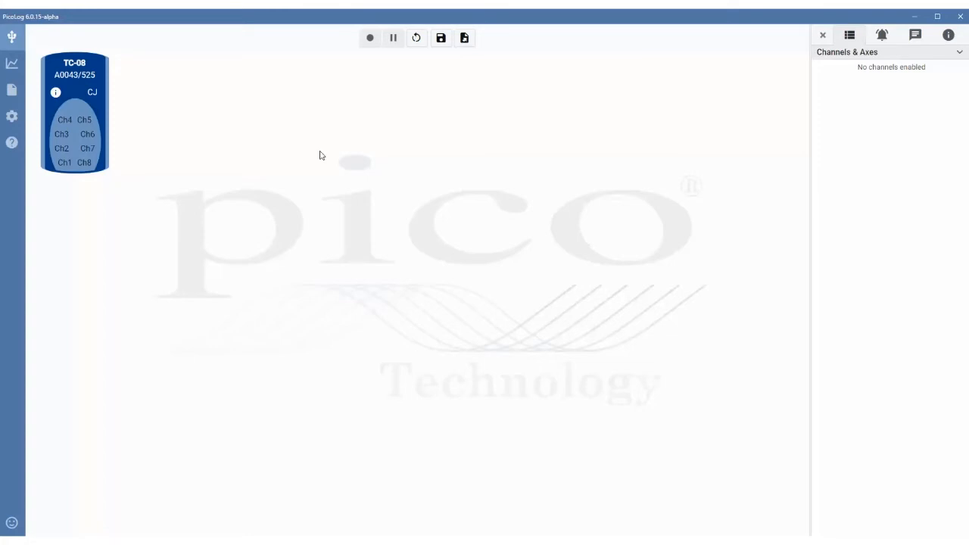
left_click(65, 163)
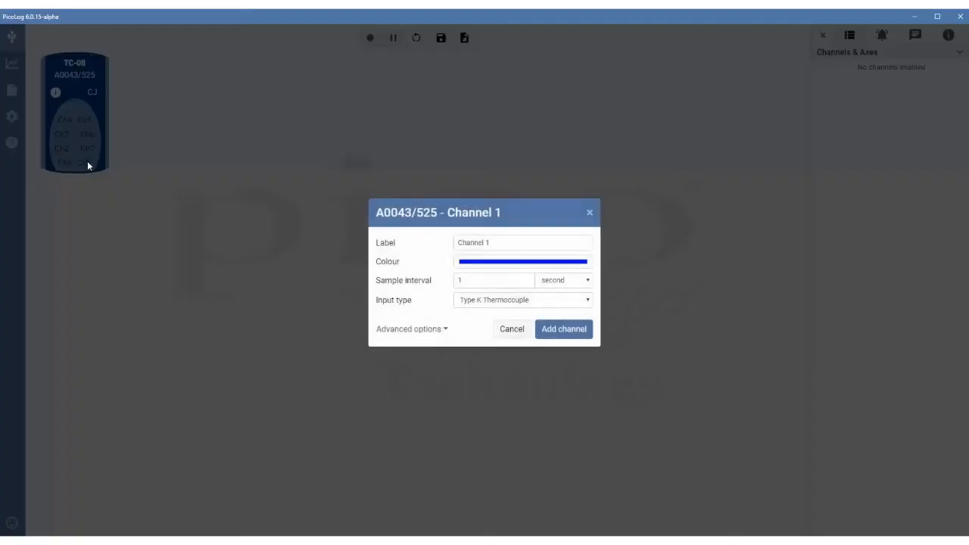
left_click(505, 245)
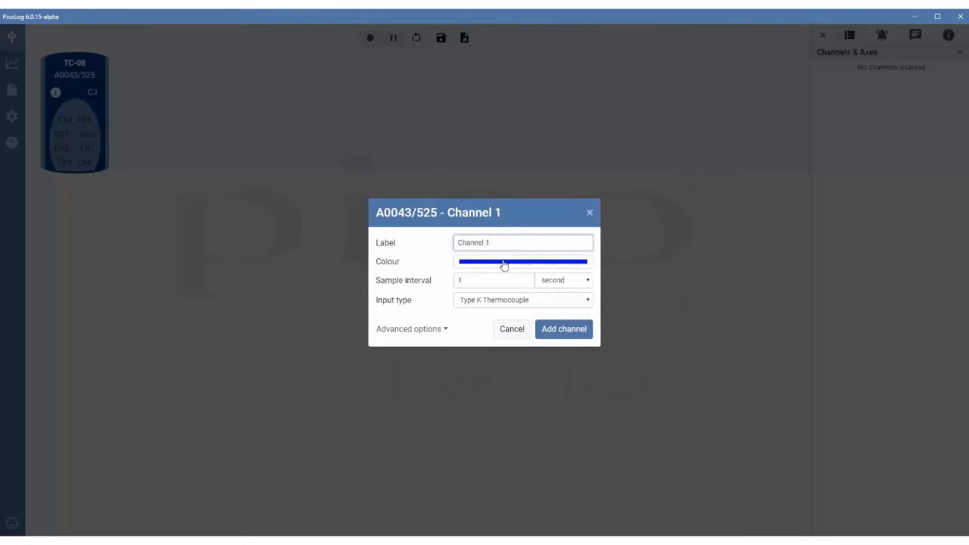
left_click(503, 262)
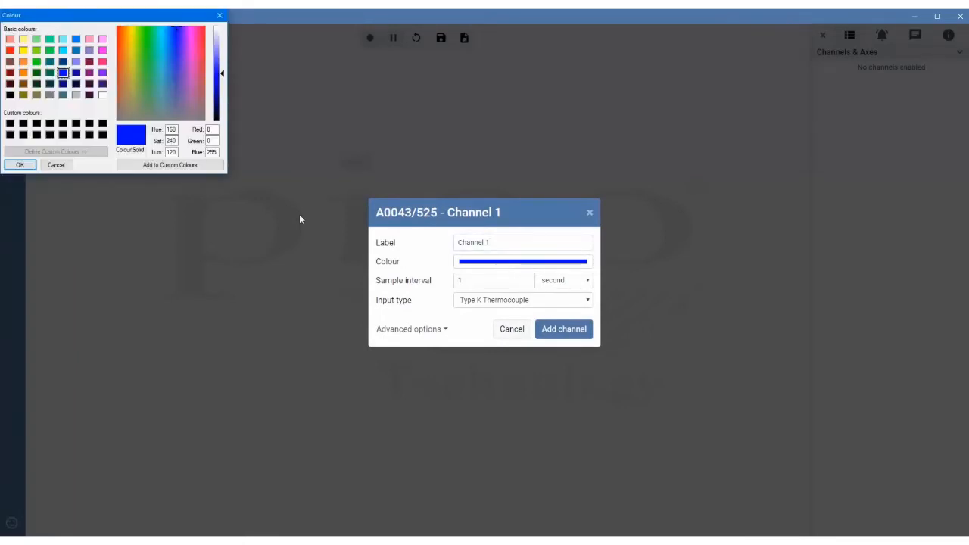
left_click(19, 166)
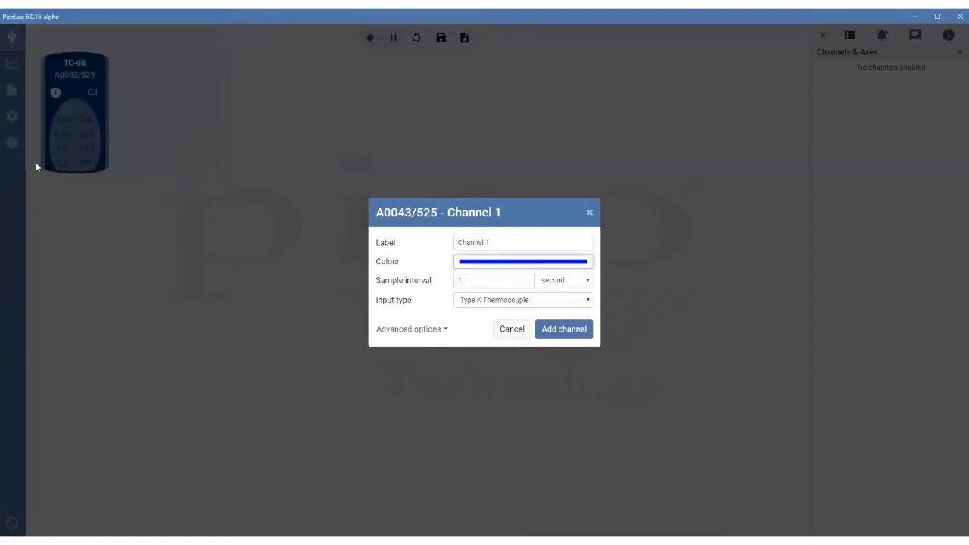
Set Channel 1's sample interval to 1 second and its input type to Type K Thermocouple, and add the channel.
left_click(569, 284)
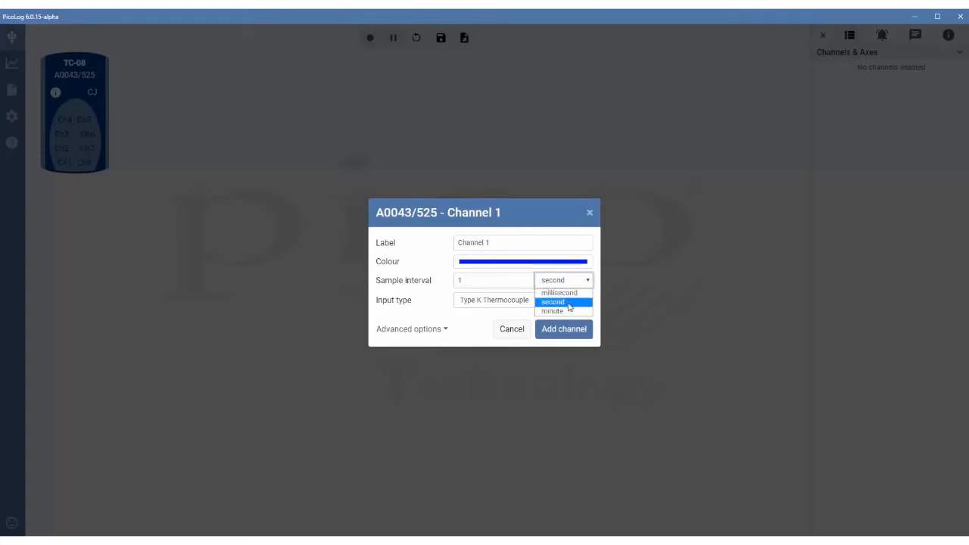
left_click(569, 304)
left_click(560, 306)
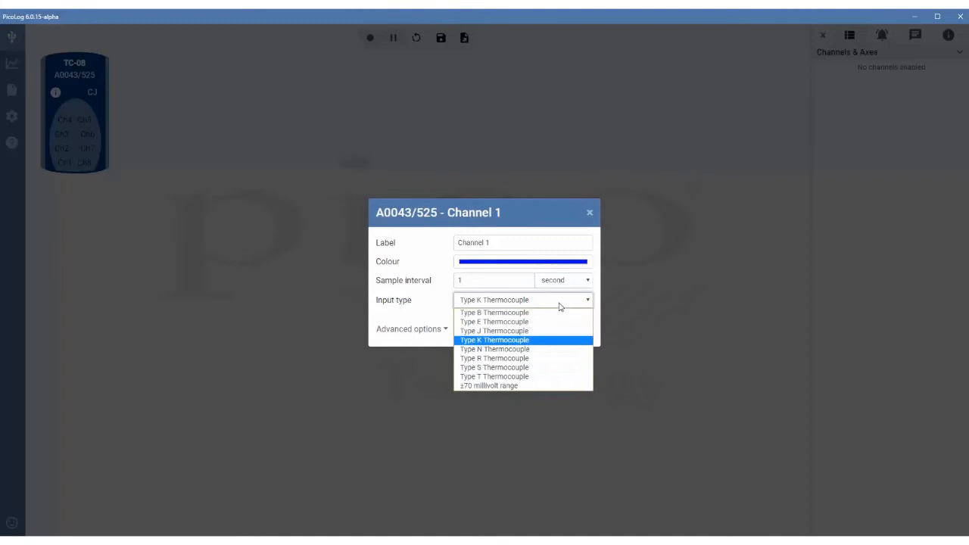
left_click(545, 344)
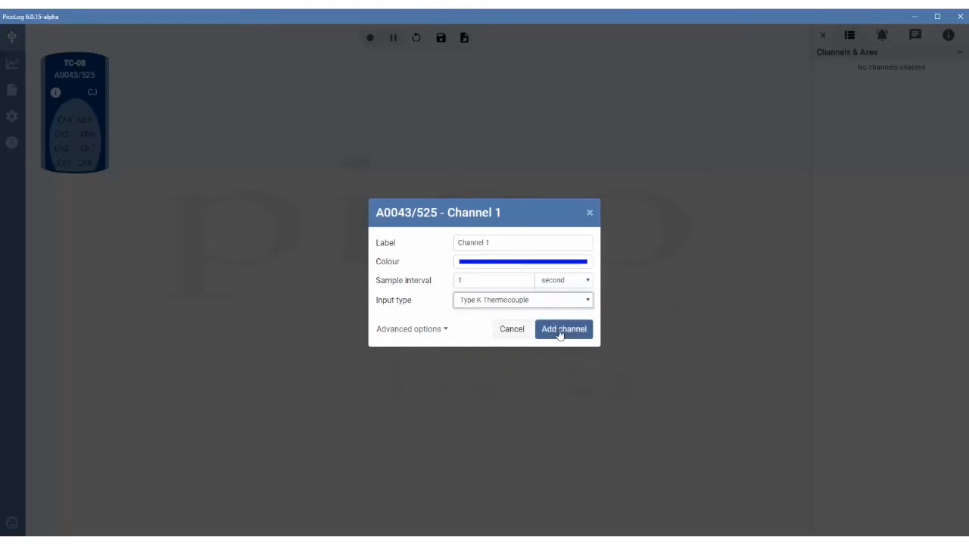
left_click(560, 331)
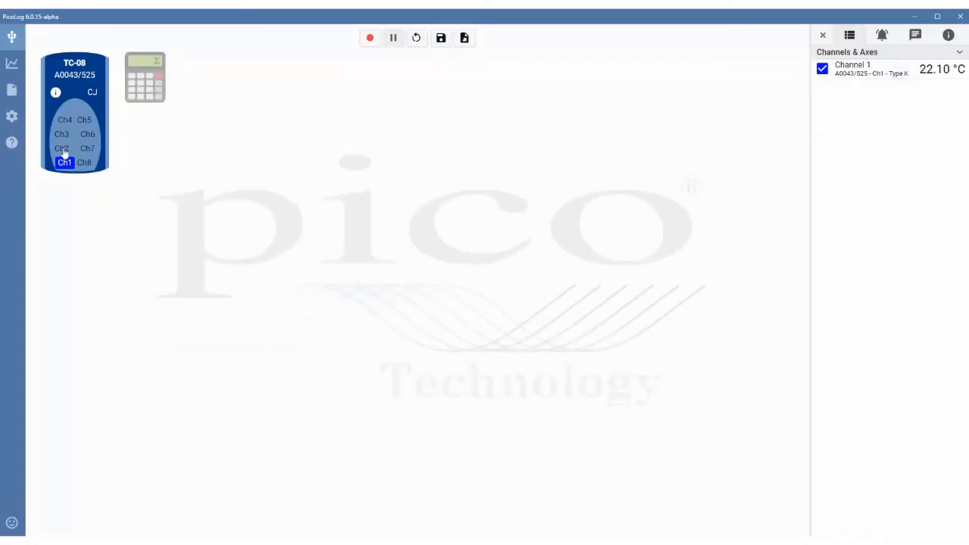
Add Channel 2 in red as a Type K Thermocouple with a 1 second sample interval, and start recording.
left_click(63, 150)
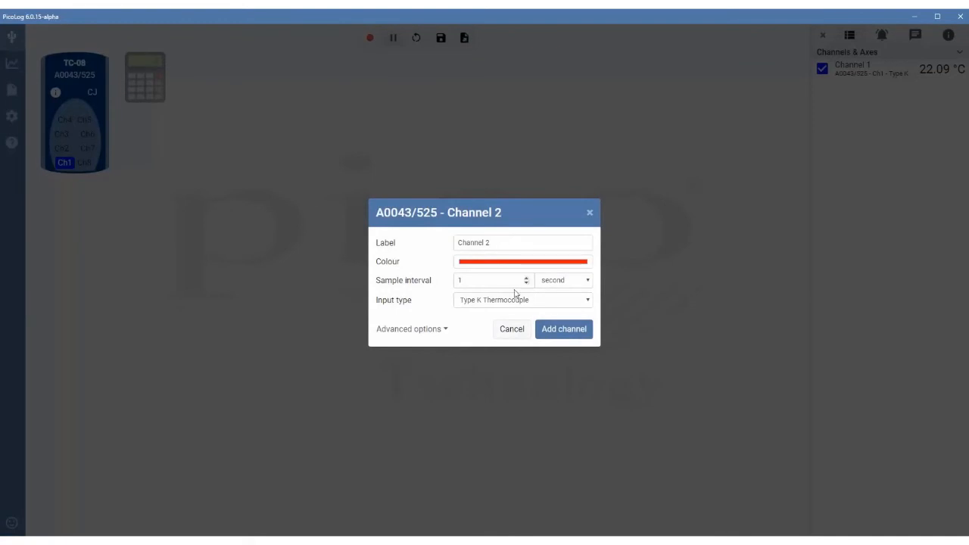
left_click(567, 330)
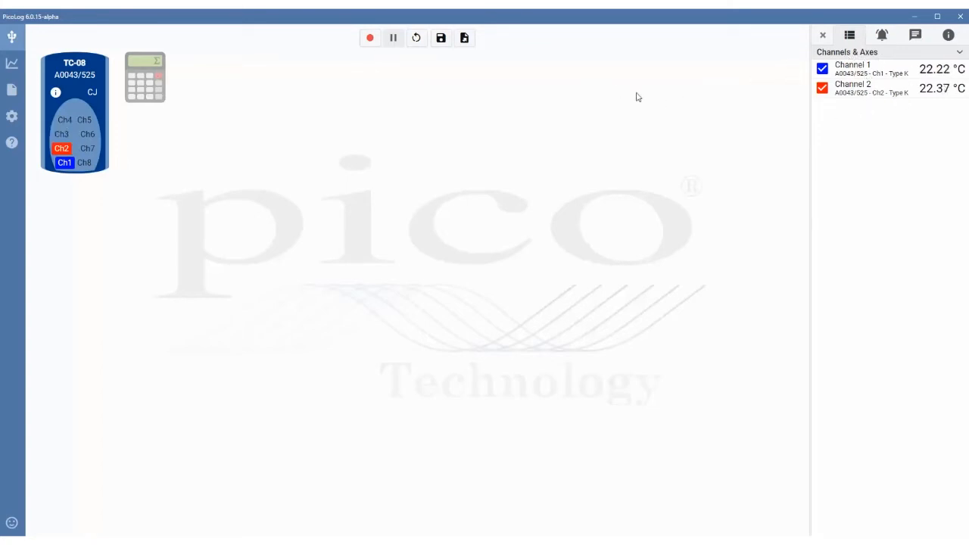
left_click(369, 38)
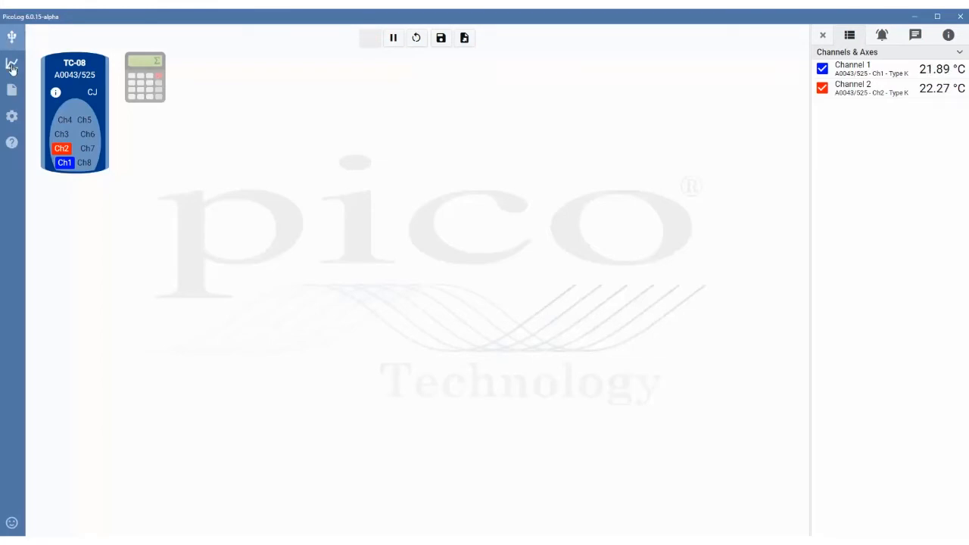
Show the recorded data as a graph and zoom in on the red Channel 2 trace.
left_click(11, 68)
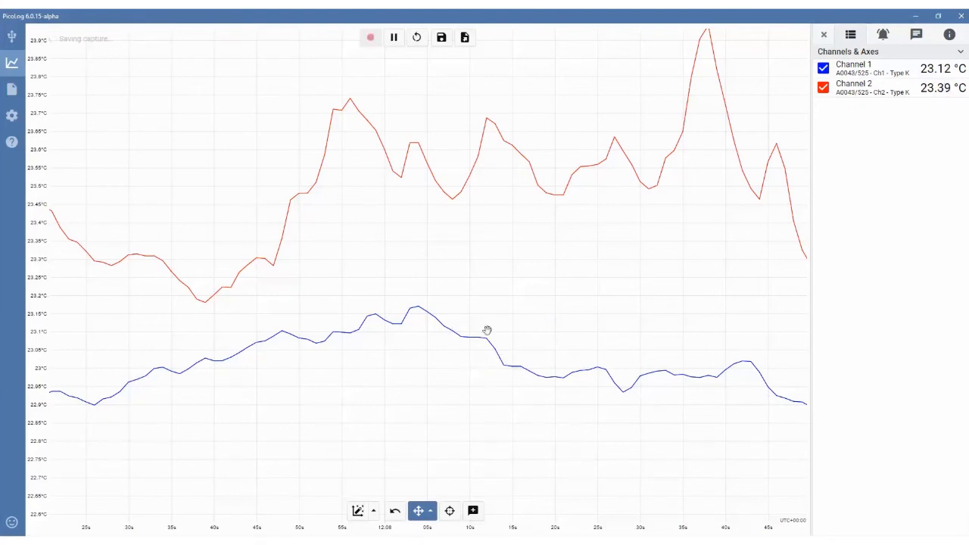
left_click(434, 514)
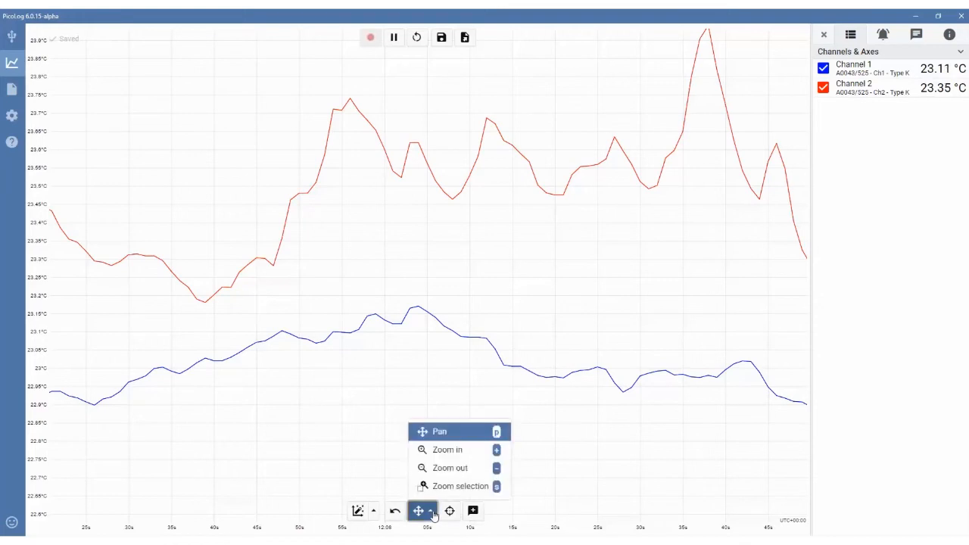
left_click(447, 451)
left_click(537, 167)
left_click(537, 167)
left_click(538, 166)
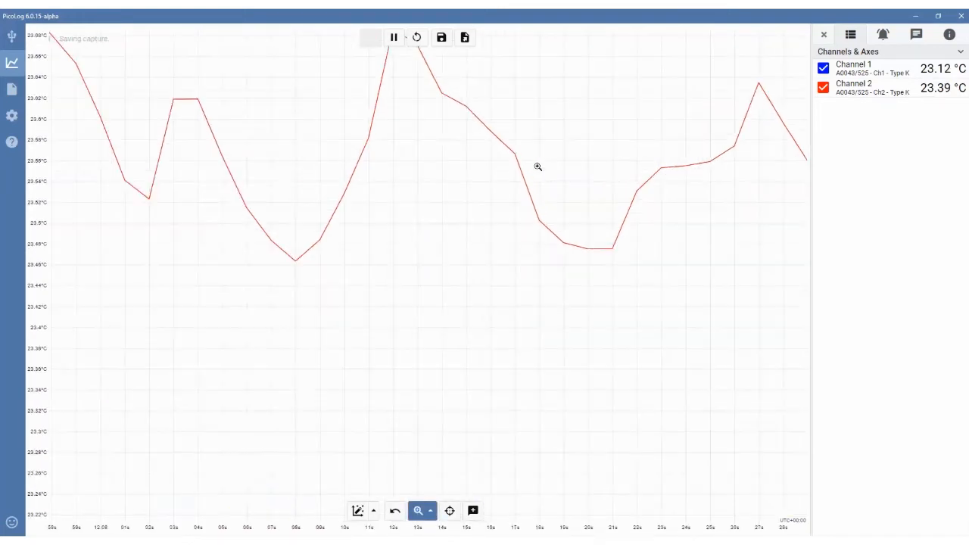
Zoom the graph out until both channel traces are in view.
left_click(430, 511)
left_click(443, 468)
left_click(357, 240)
left_click(357, 240)
left_click(357, 240)
left_click(357, 240)
left_click(357, 240)
Zoom into a selected area around the middle of the Channel 2 trace and undo that zoom.
left_click(432, 513)
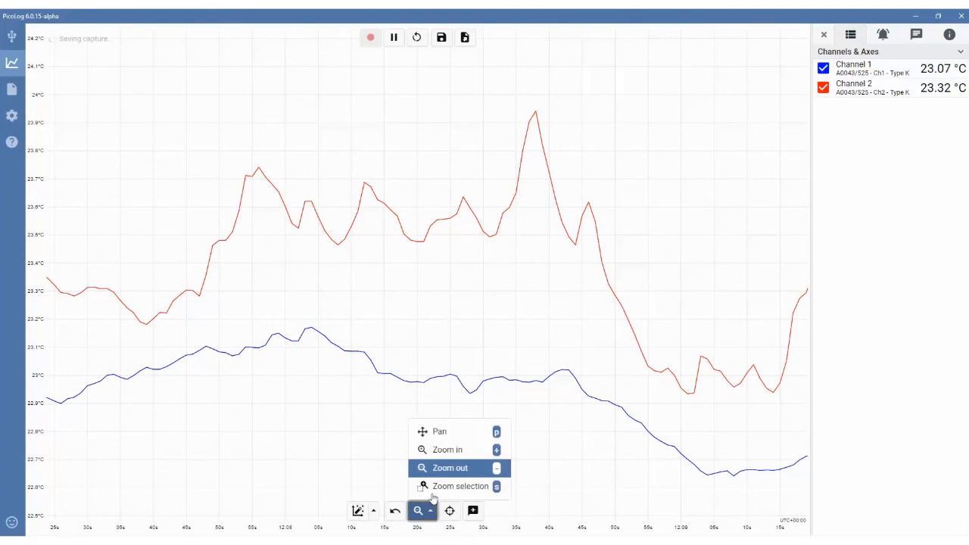
left_click(447, 486)
left_click_drag(446, 148, 540, 261)
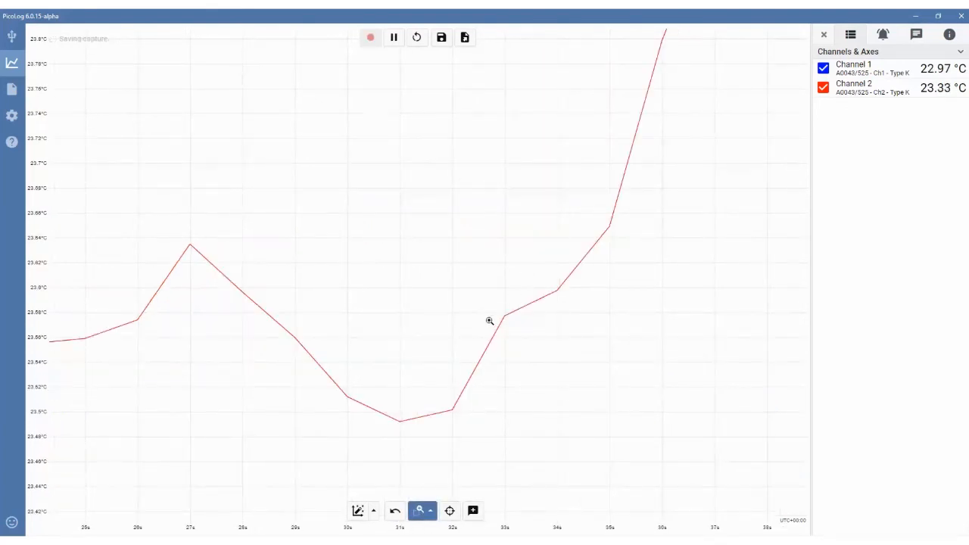
left_click(431, 512)
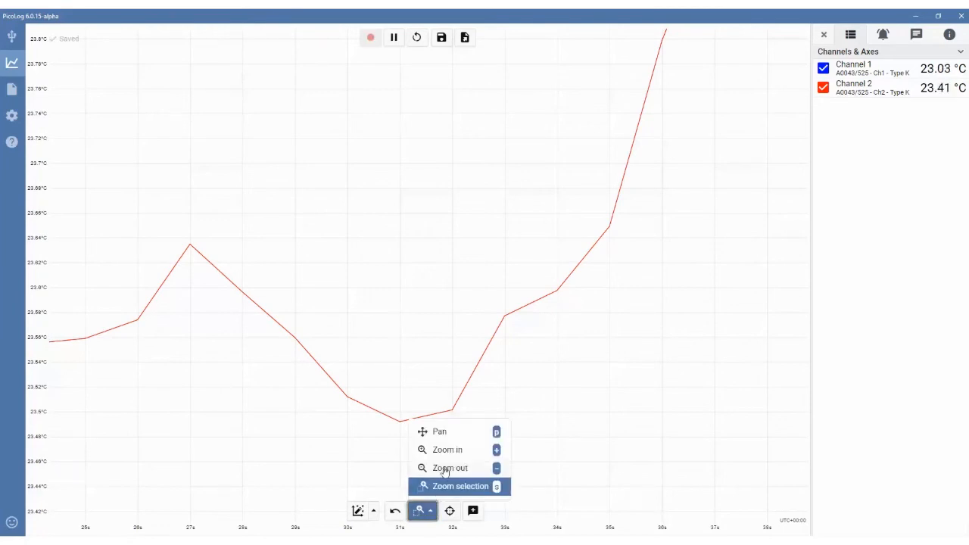
left_click(394, 510)
Pan the graph along the time axis to examine the more recent readings of both channels.
mouse_move(421, 511)
left_click(421, 431)
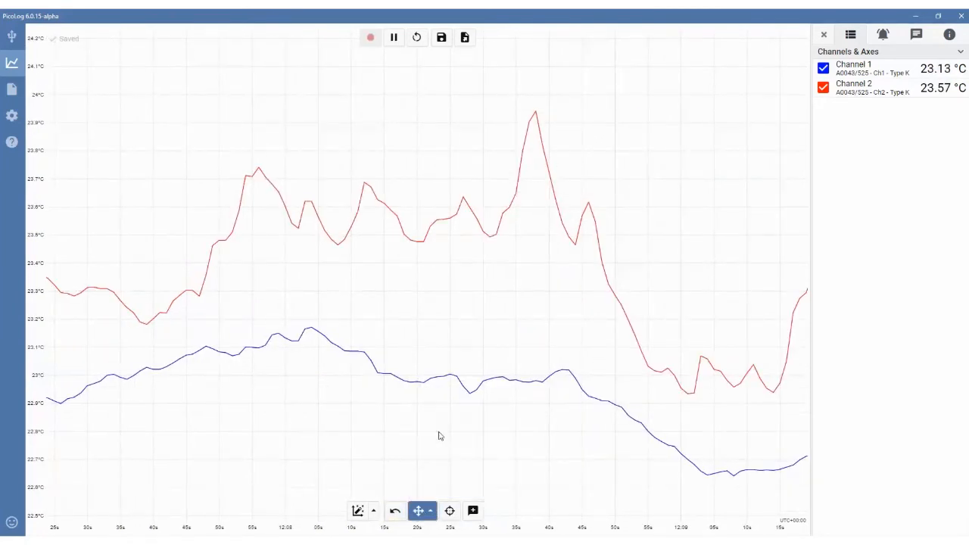
left_click_drag(556, 348, 200, 334)
left_click_drag(559, 308, 390, 370)
left_click_drag(573, 279, 432, 199)
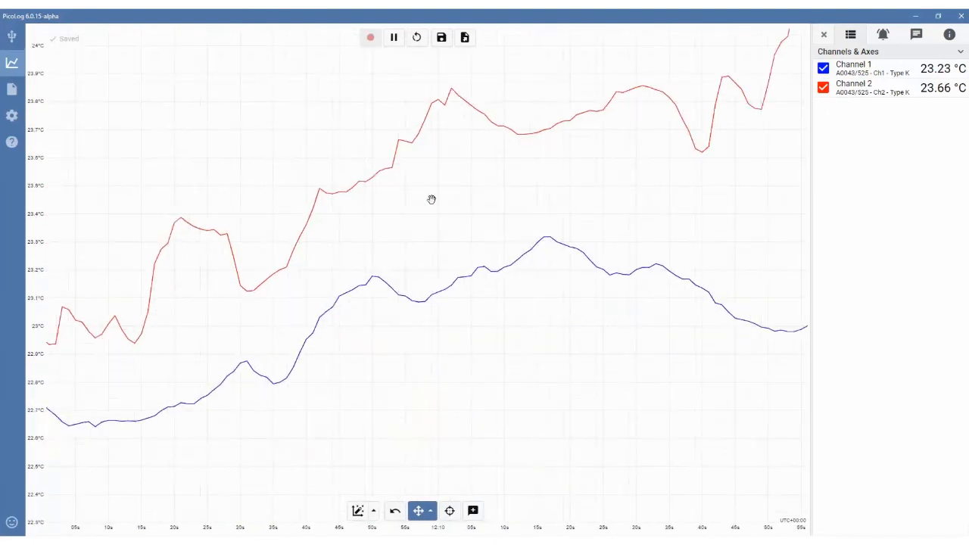
left_click_drag(621, 227, 552, 267)
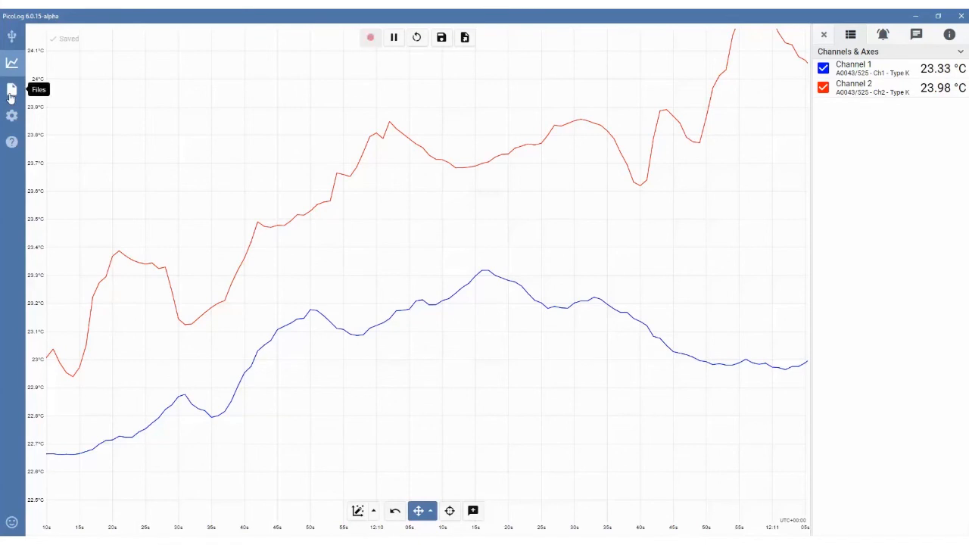
View the saved captures and review the Language and Region, File Handling, Power & Sleep, Demo Devices and Updates & Privacy settings.
left_click(12, 91)
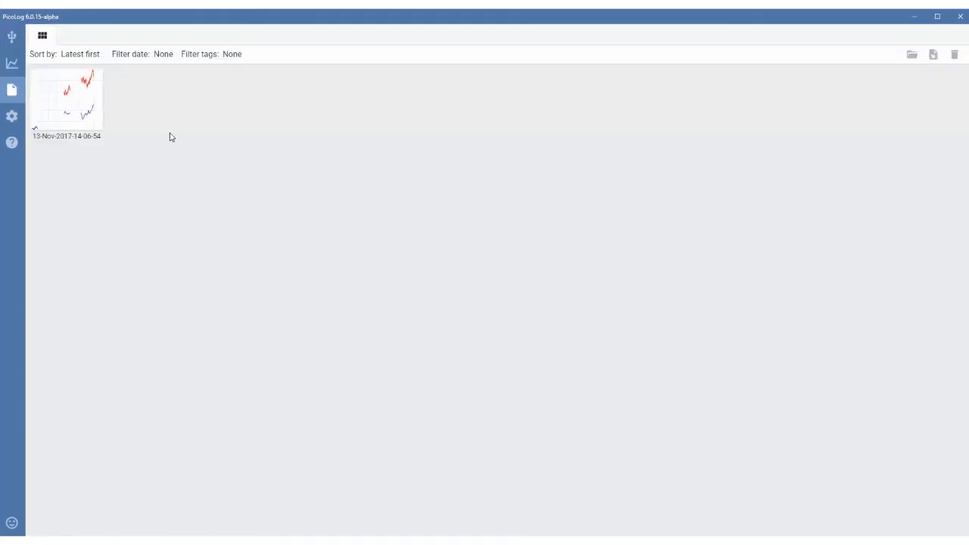
left_click(12, 120)
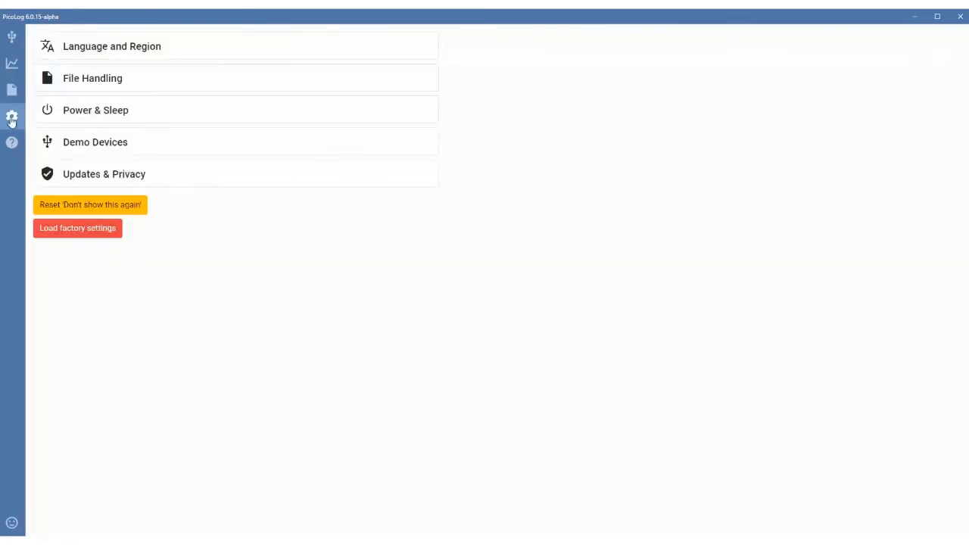
left_click(103, 50)
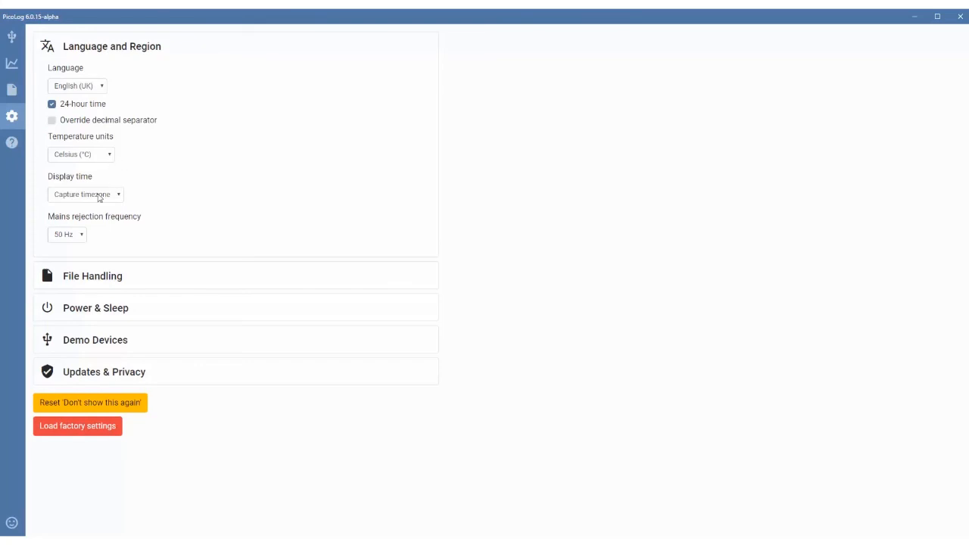
left_click(81, 277)
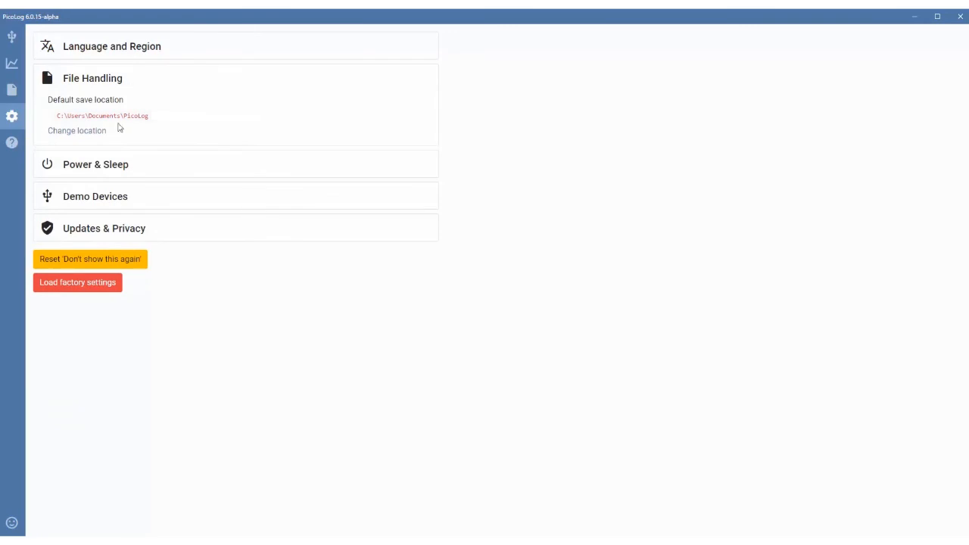
left_click(104, 164)
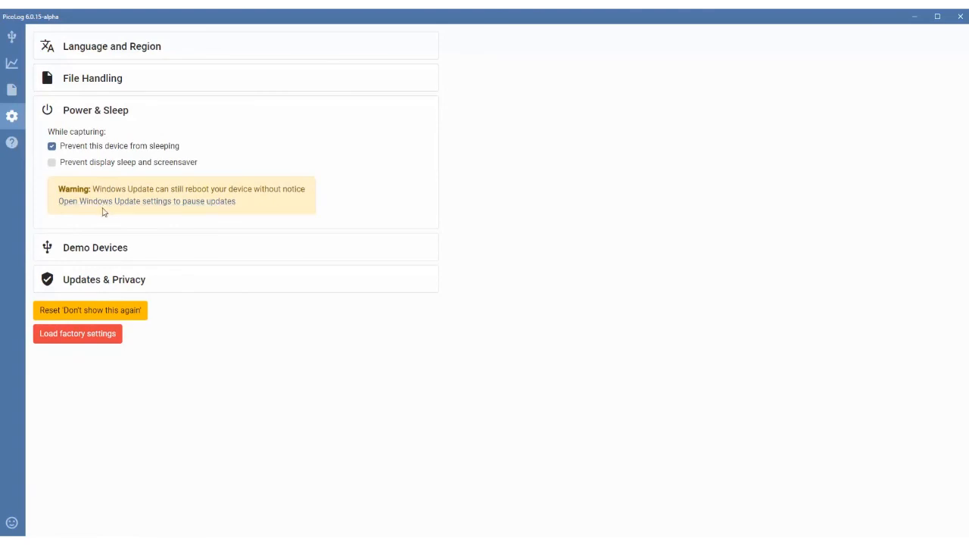
left_click(87, 248)
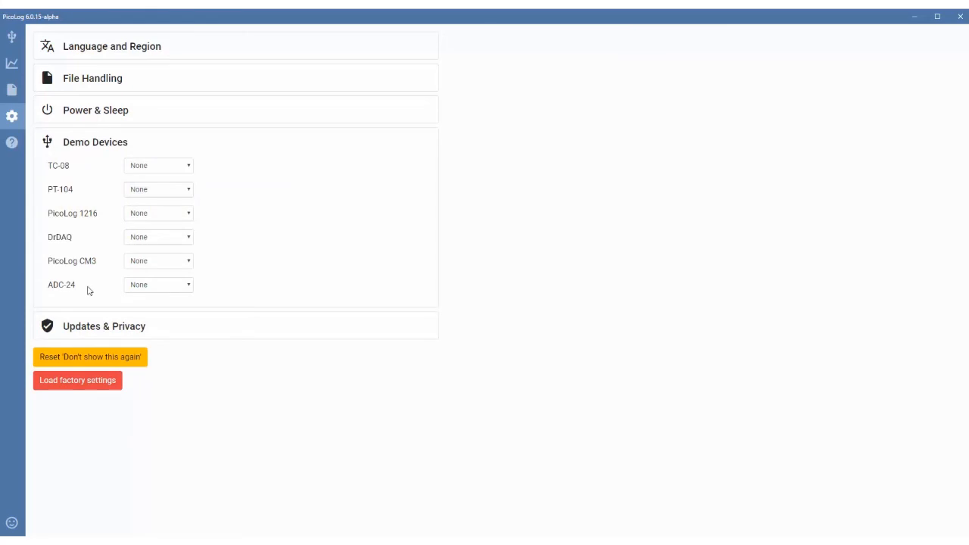
left_click(85, 326)
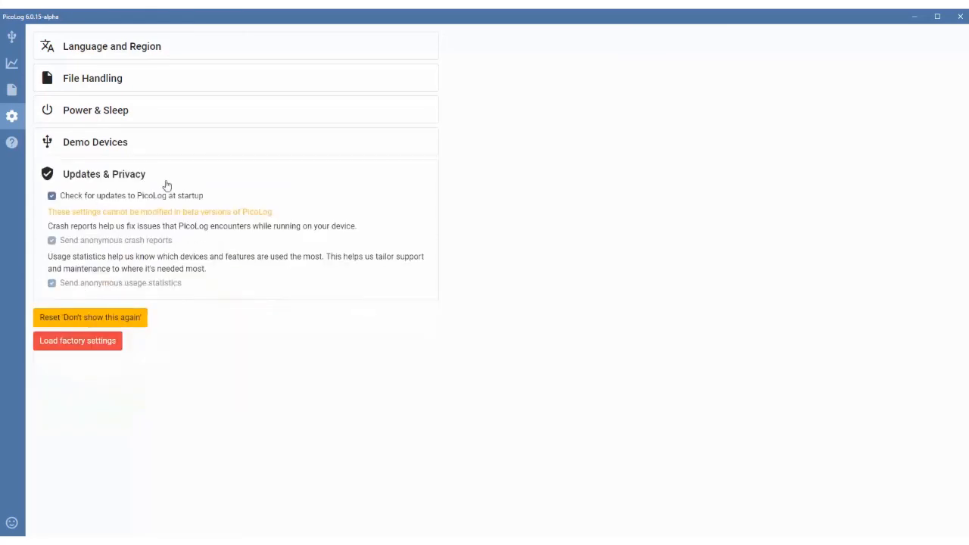